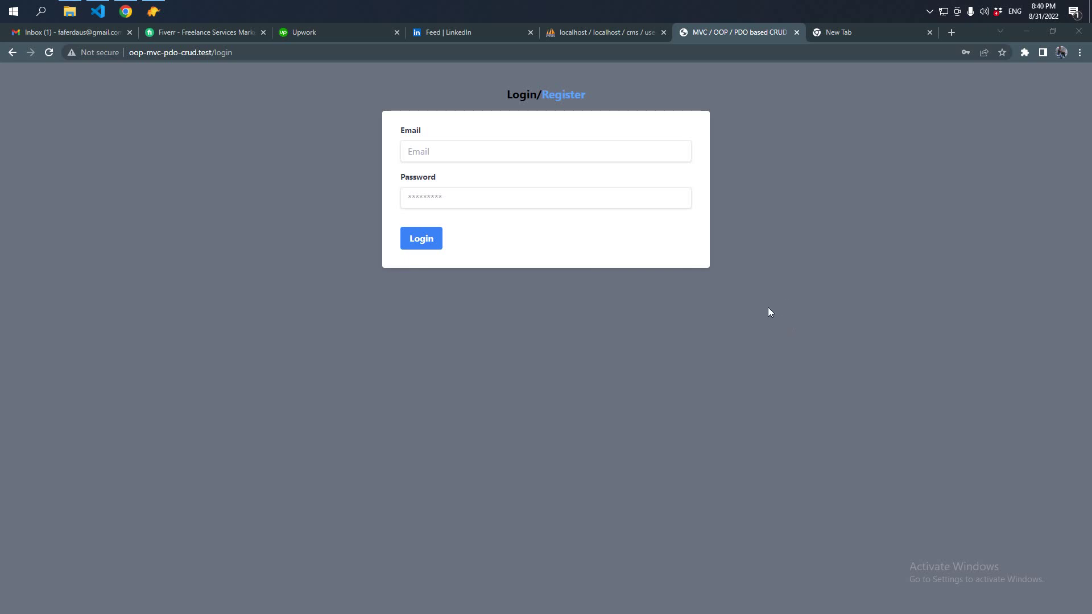
Fill the registration form with sample username, email and password, and fix the email
left_click(562, 95)
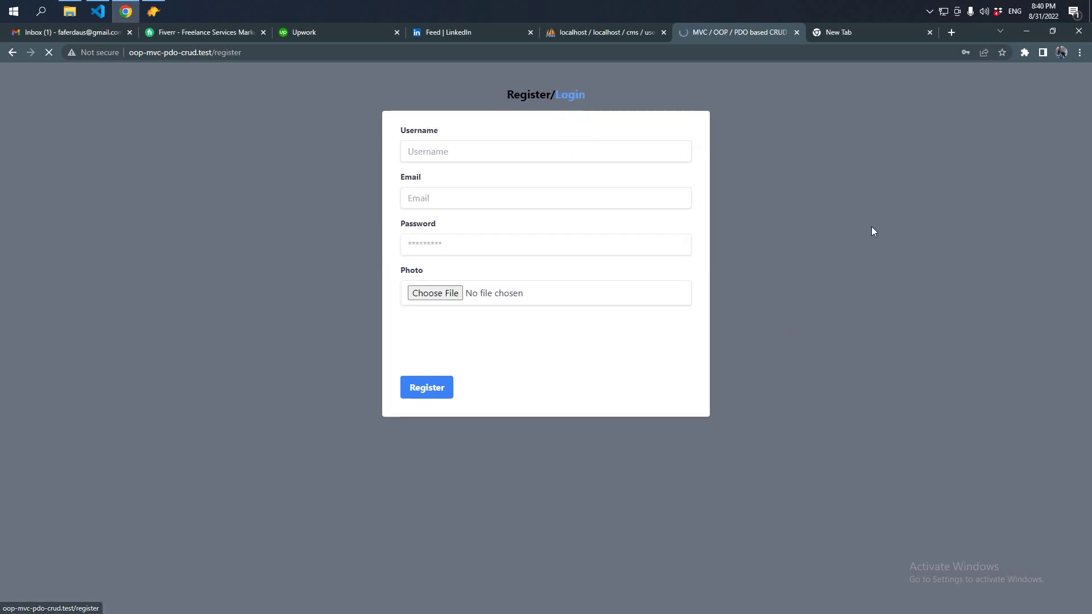
key("alt+shift+f")
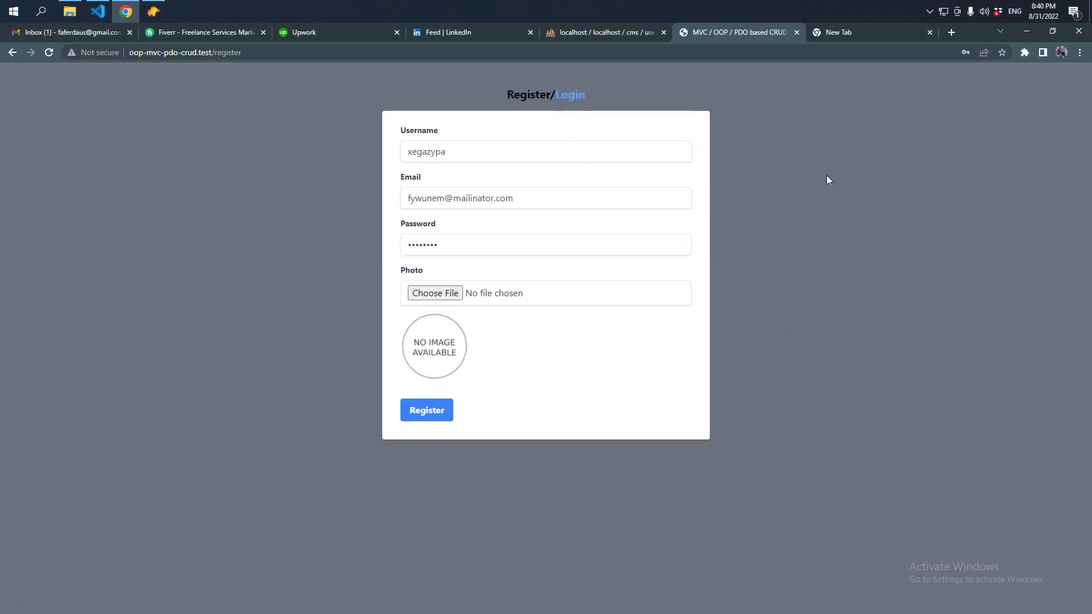
left_click(539, 196)
key("ctrl+a")
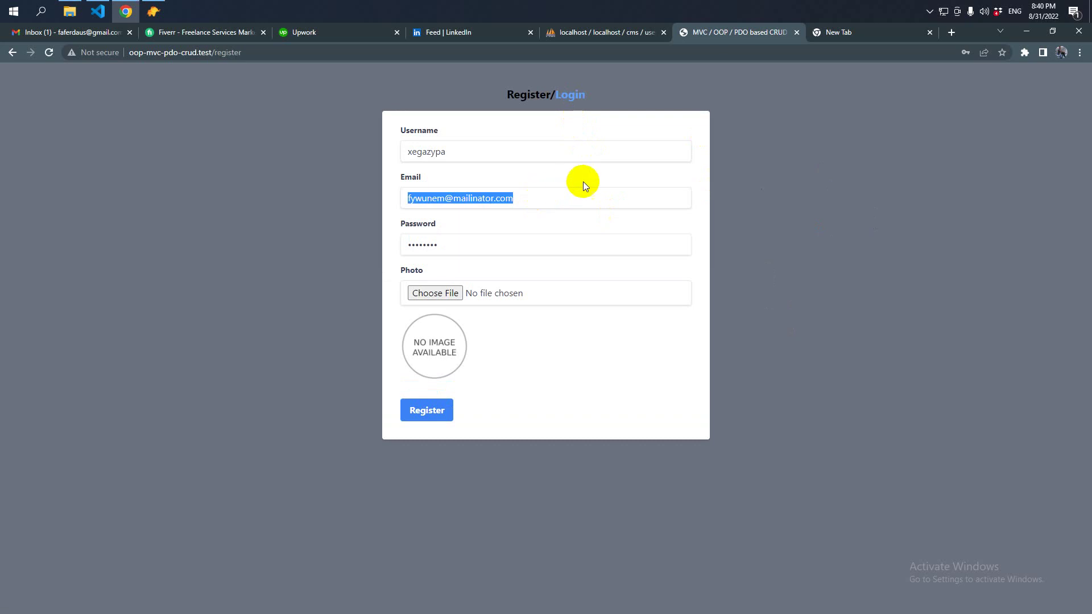
type("fa")
left_click(506, 227)
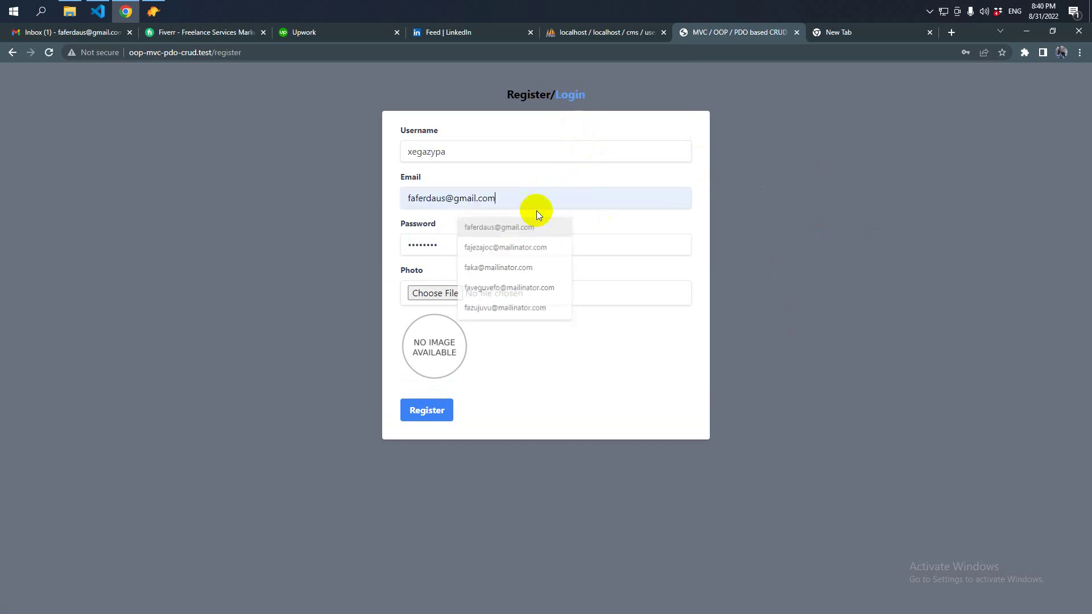
left_click(417, 199)
key("BackSpace")
key("BackSpace")
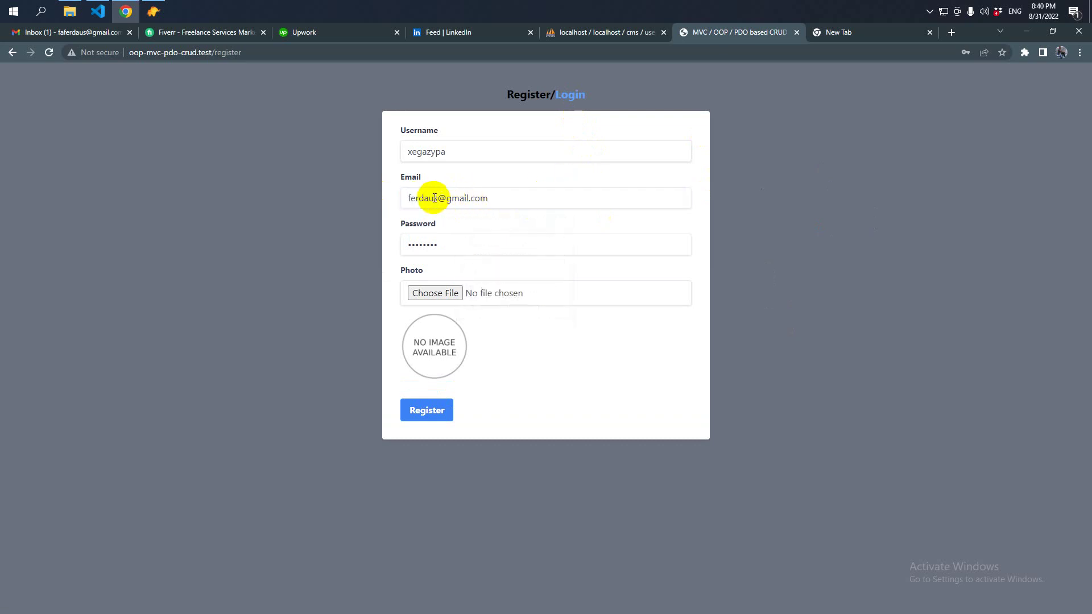
left_click(440, 198)
type("s")
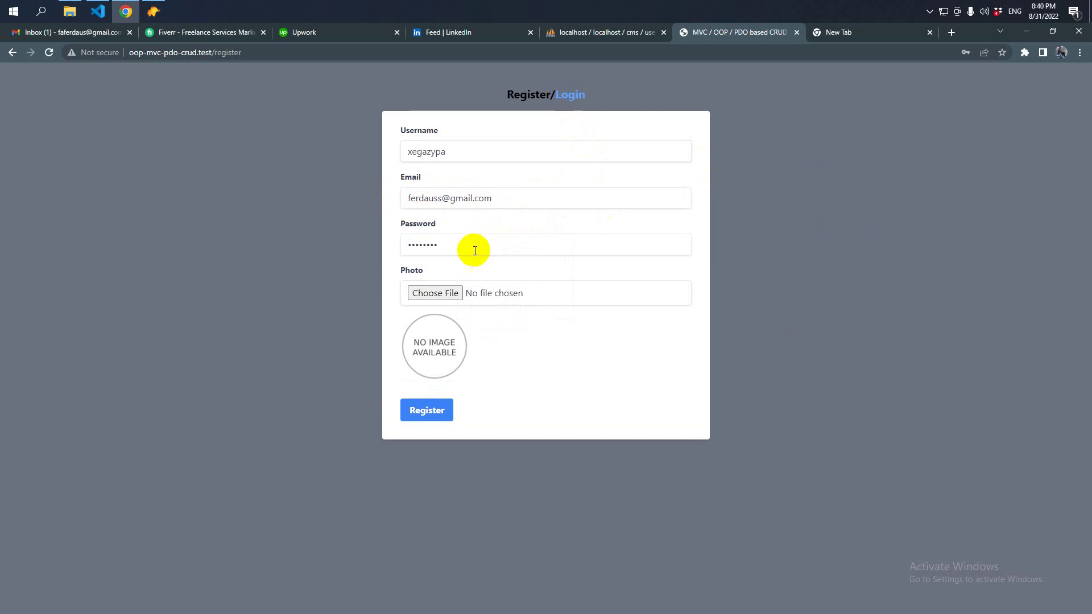
Submit the registration and review the password-requirements validation message
left_click(426, 412)
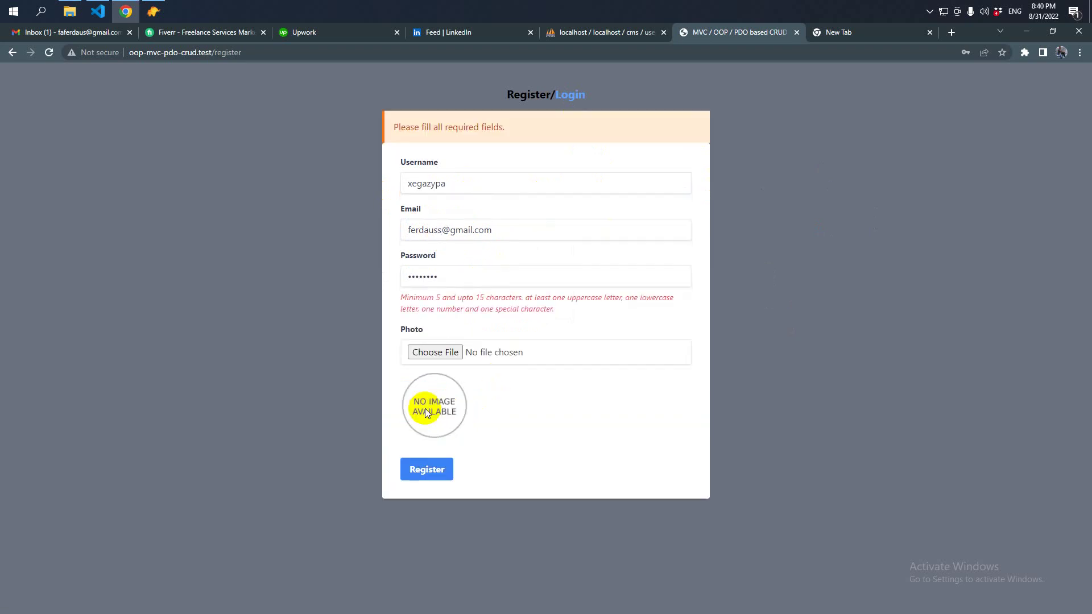
left_click_drag(401, 301, 565, 313)
left_click(566, 313)
left_click(838, 34)
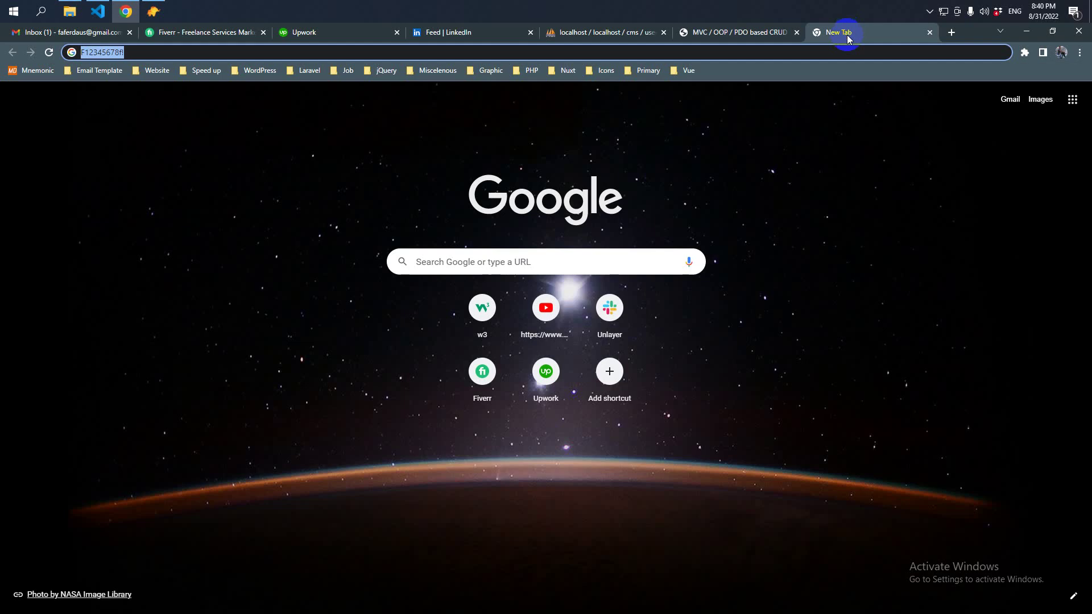
left_click(707, 32)
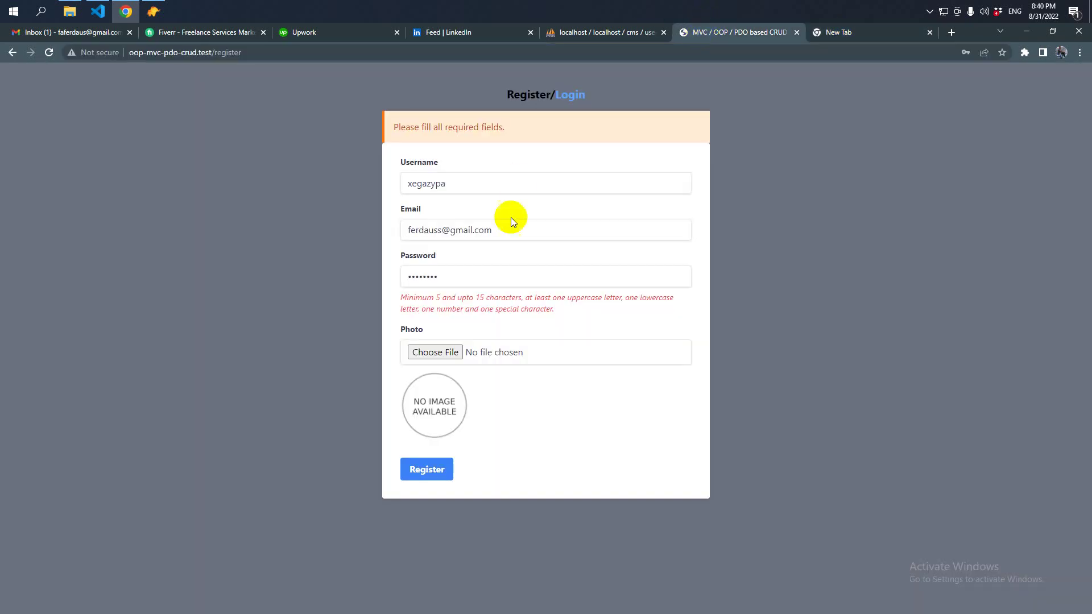
Replace the password and correct the email, resubmitting until registration succeeds
double_click(490, 272)
type("Password@12")
left_click(443, 478)
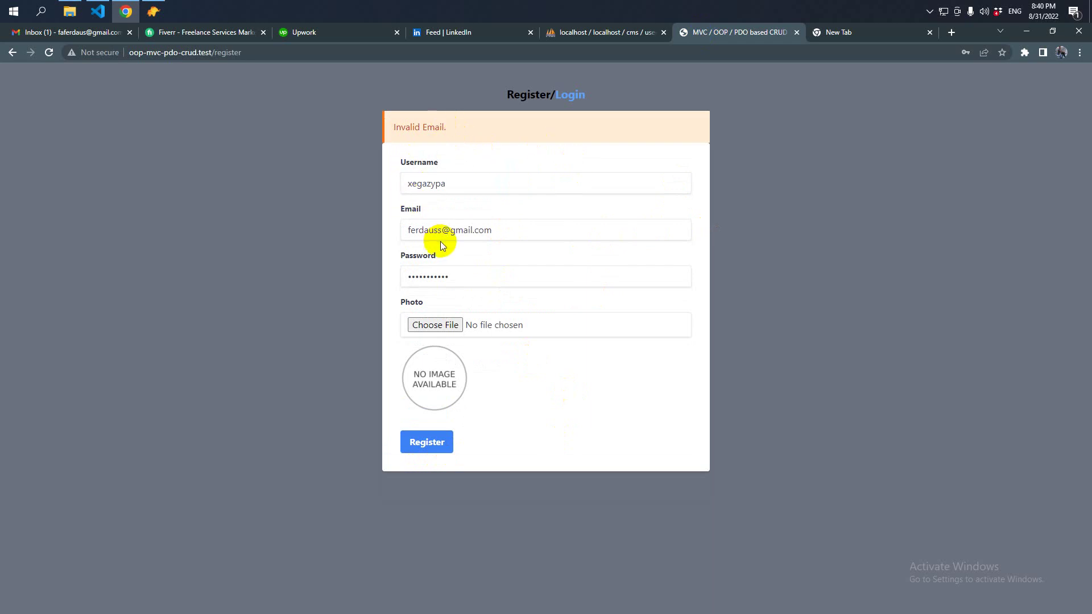
left_click(409, 231)
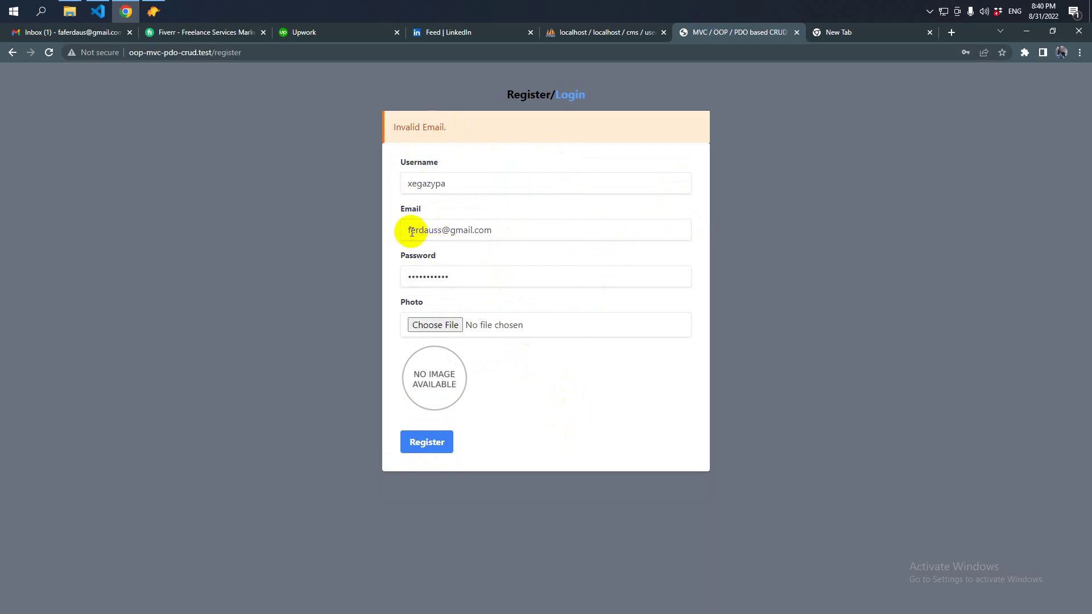
type("f")
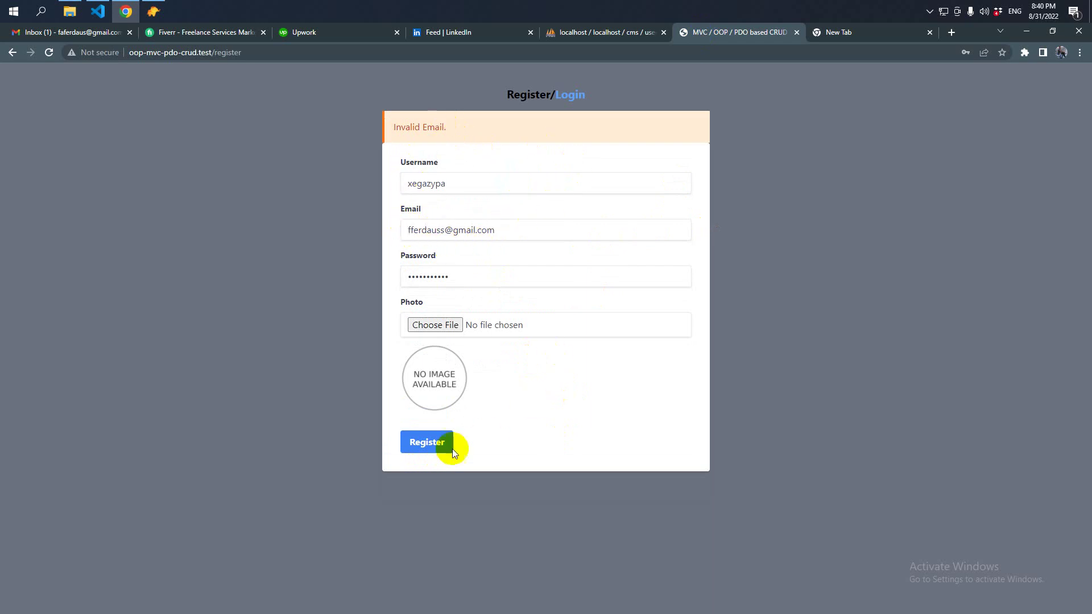
left_click(431, 446)
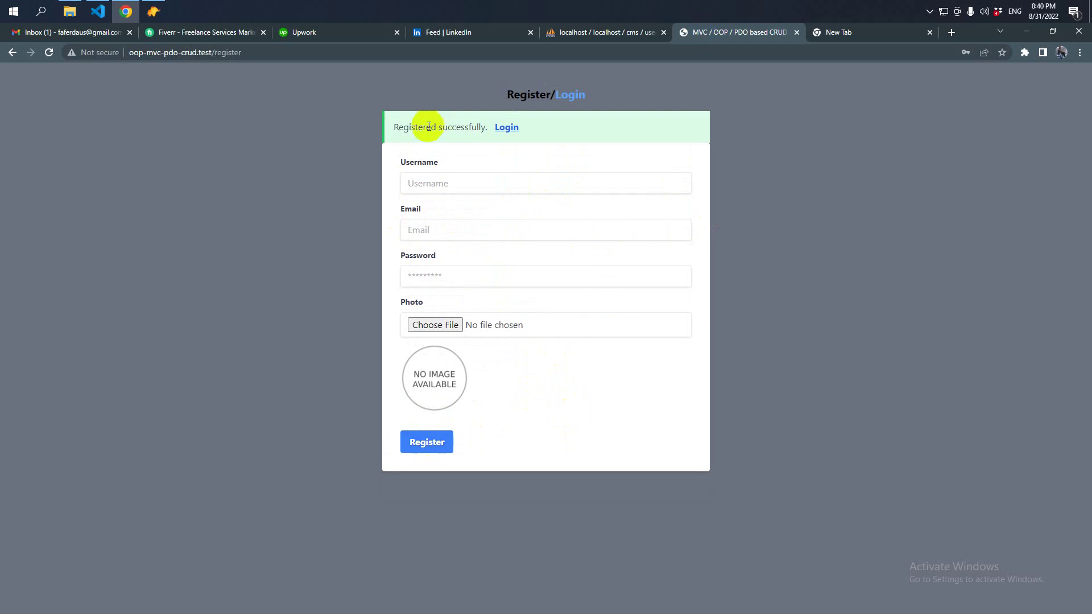
Go to the login page and fill in the saved login email
left_click(504, 128)
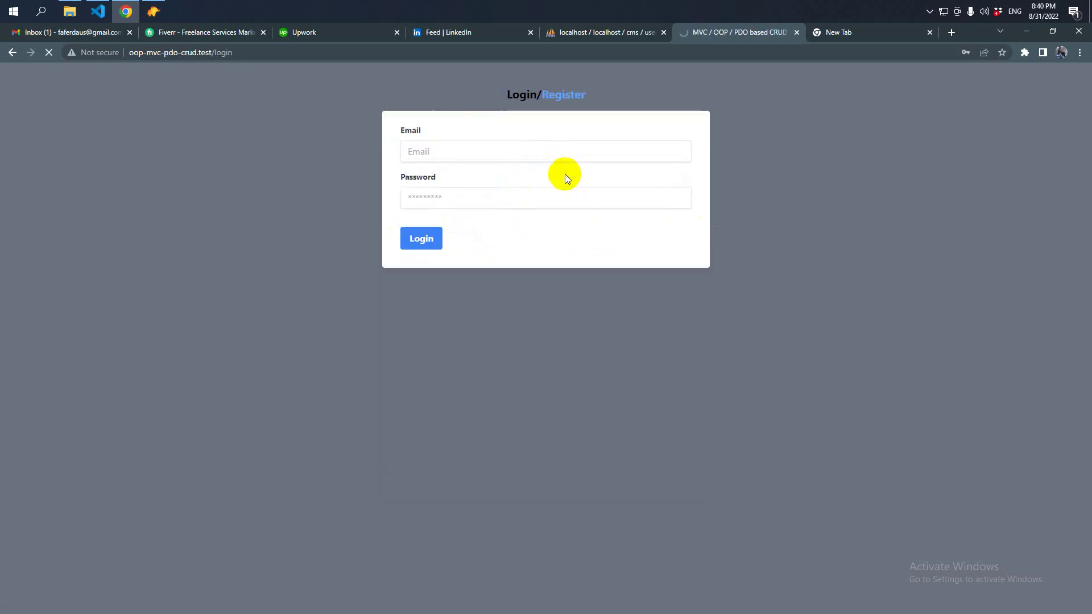
left_click(515, 154)
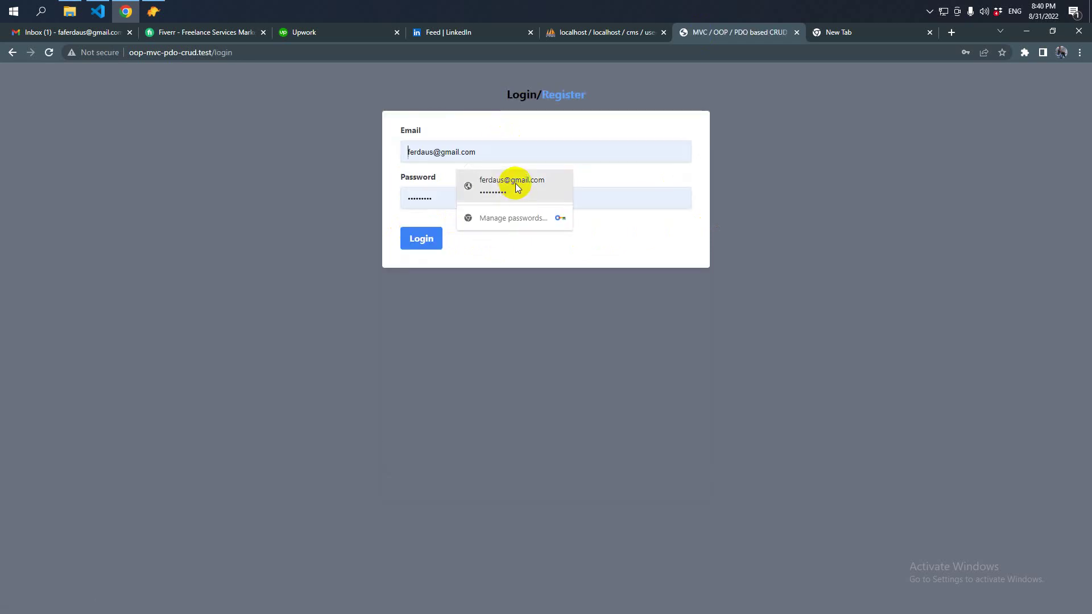
left_click(516, 183)
left_click(409, 151)
type("f")
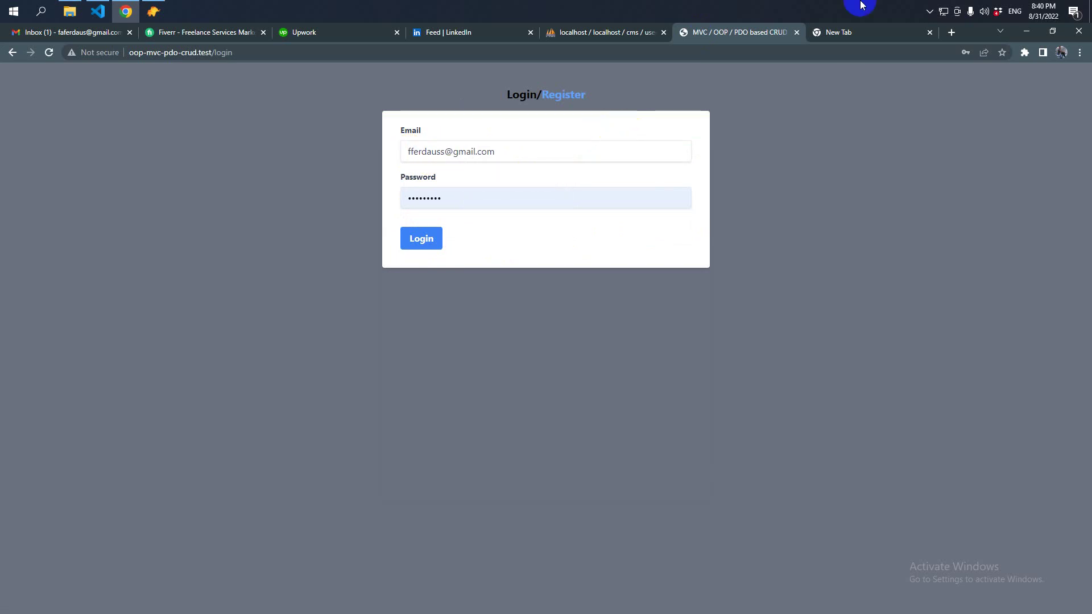
Paste the correct password, log in, and dismiss Chrome's save-password prompt
left_click(845, 32)
left_click(745, 34)
left_click(495, 199)
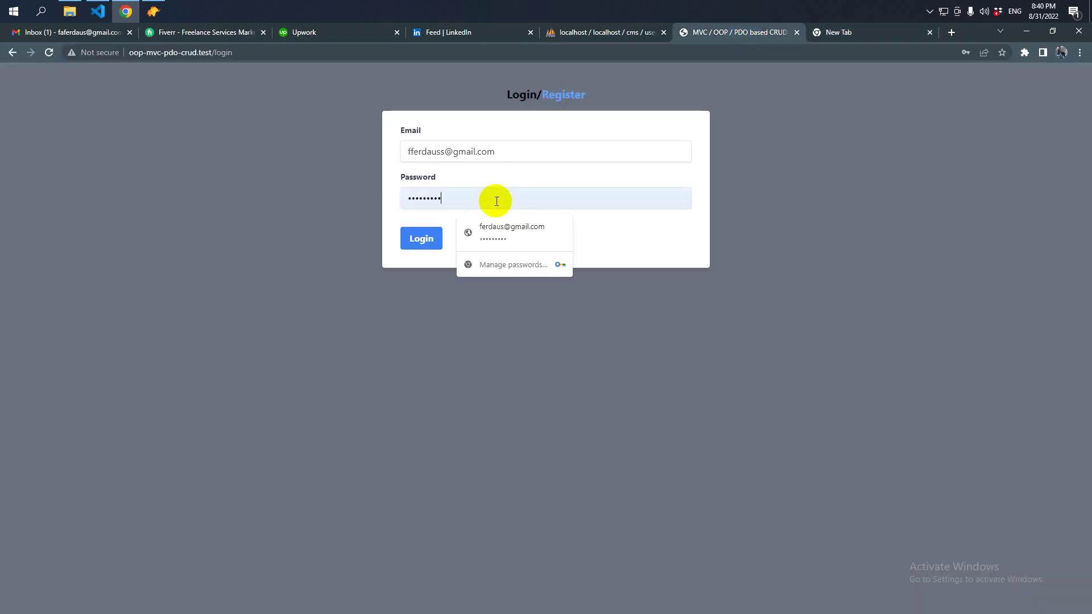
key("ctrl+a")
key("ctrl+v")
left_click(429, 242)
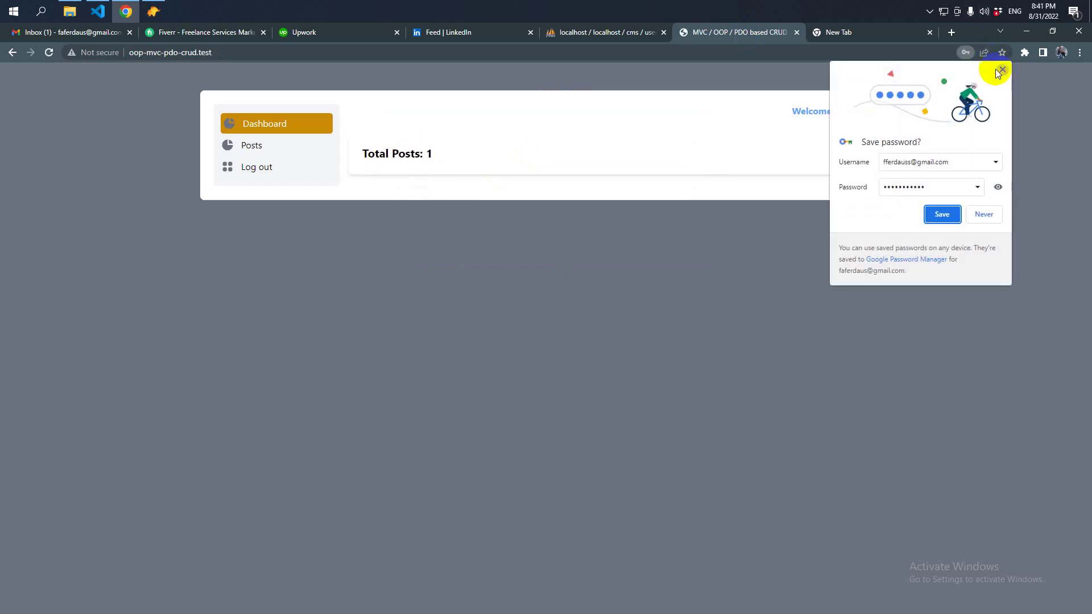
left_click(1003, 69)
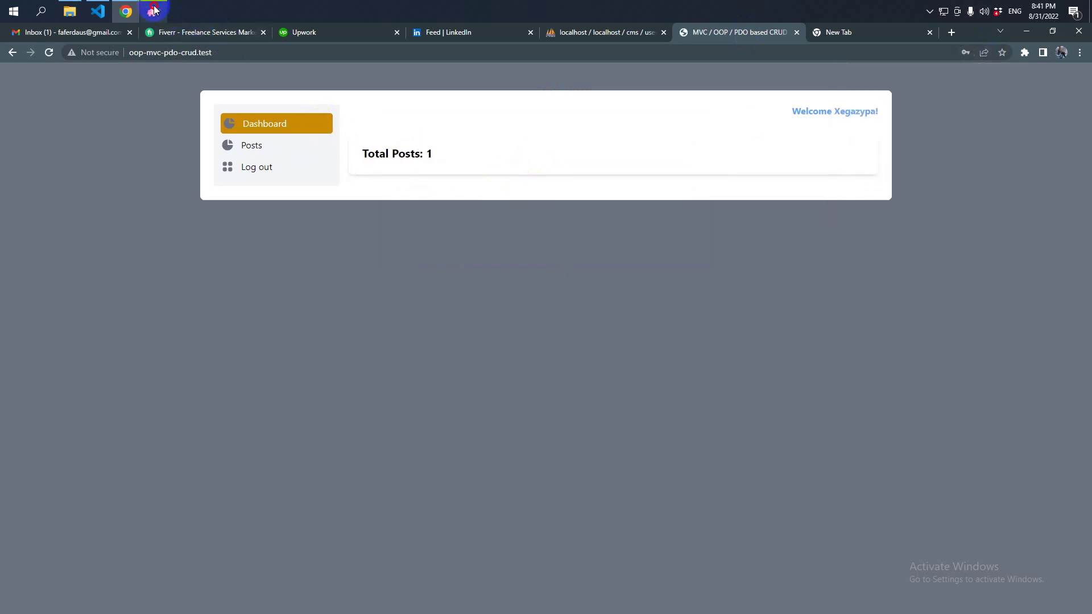
In TablePlus, refresh posts, show the users table, and widen the password column
left_click(153, 12)
left_click(679, 108)
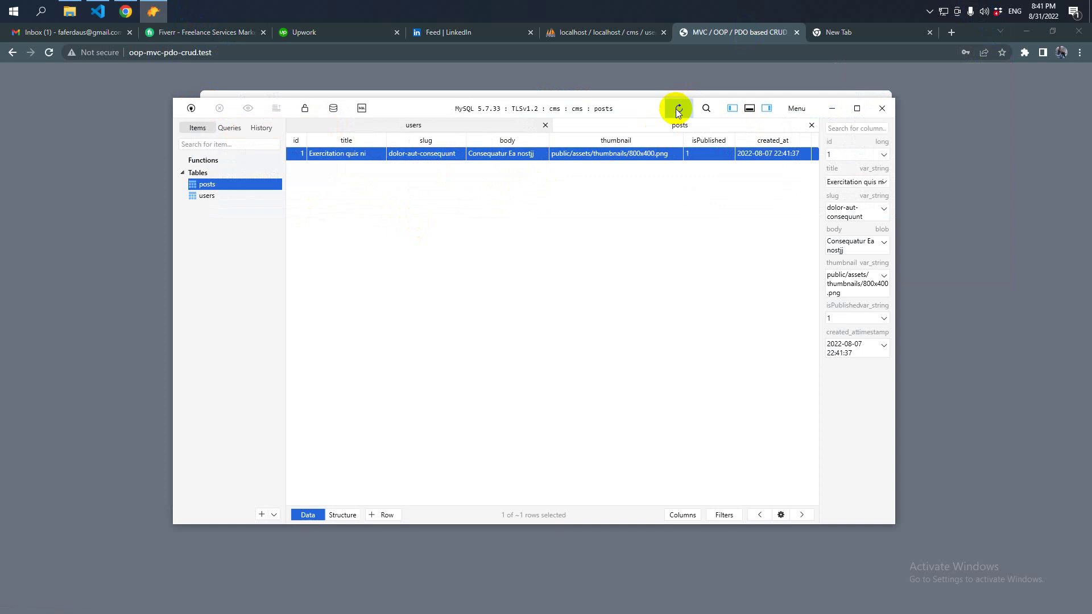
left_click(207, 196)
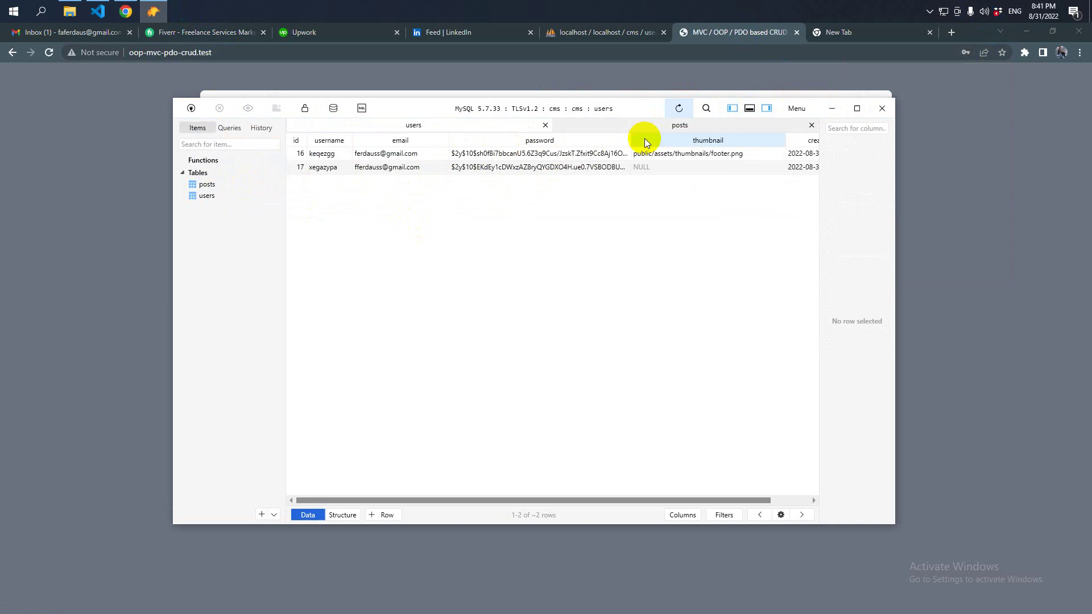
left_click_drag(632, 140, 708, 151)
Edit the first post's title to 'Exercitation' and save it
left_click(832, 109)
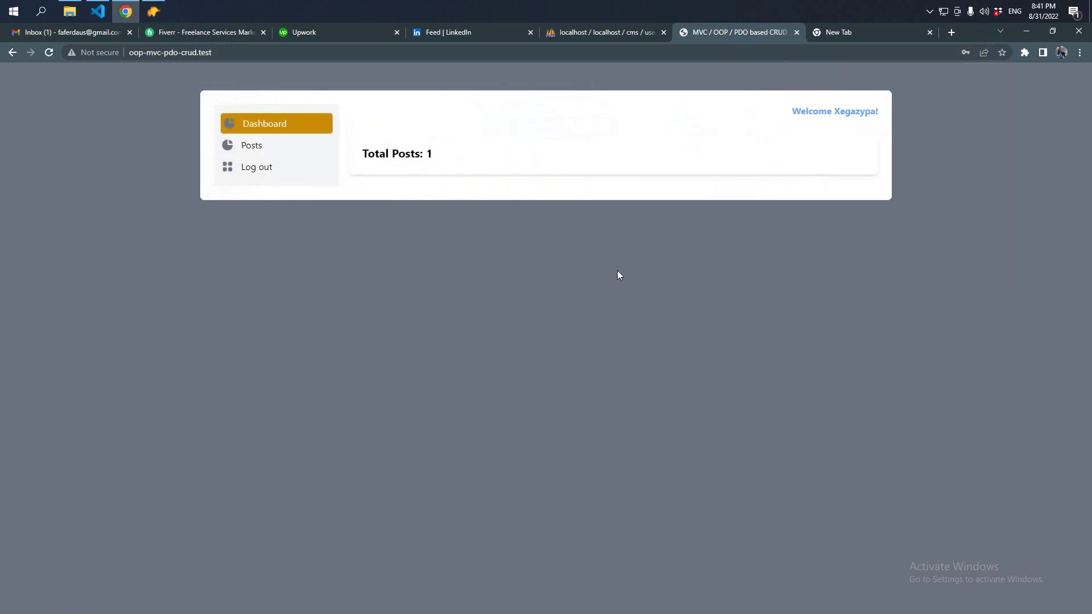
left_click(261, 146)
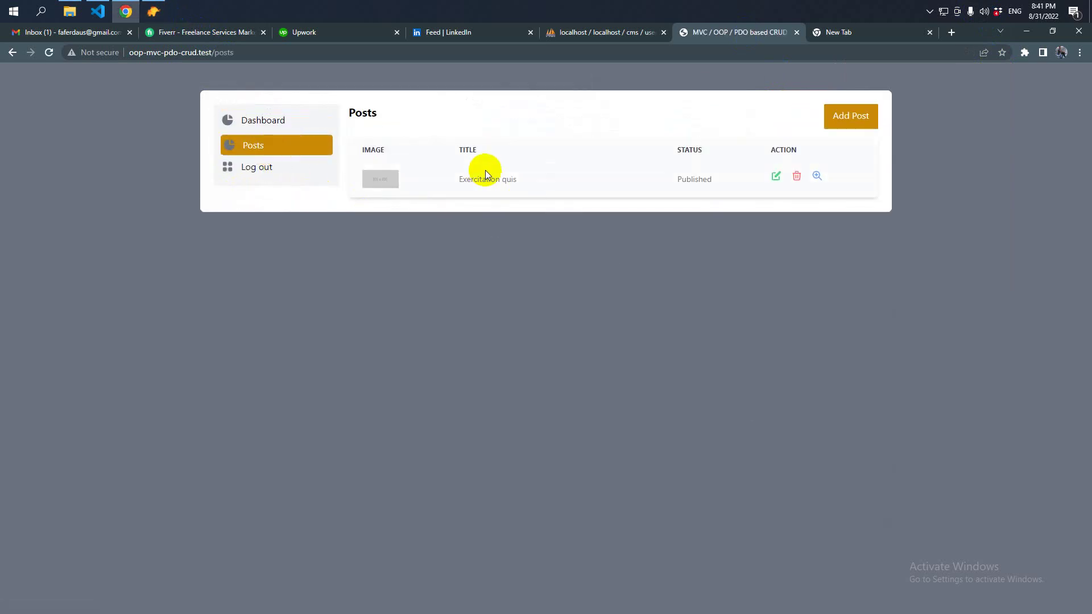
left_click(776, 176)
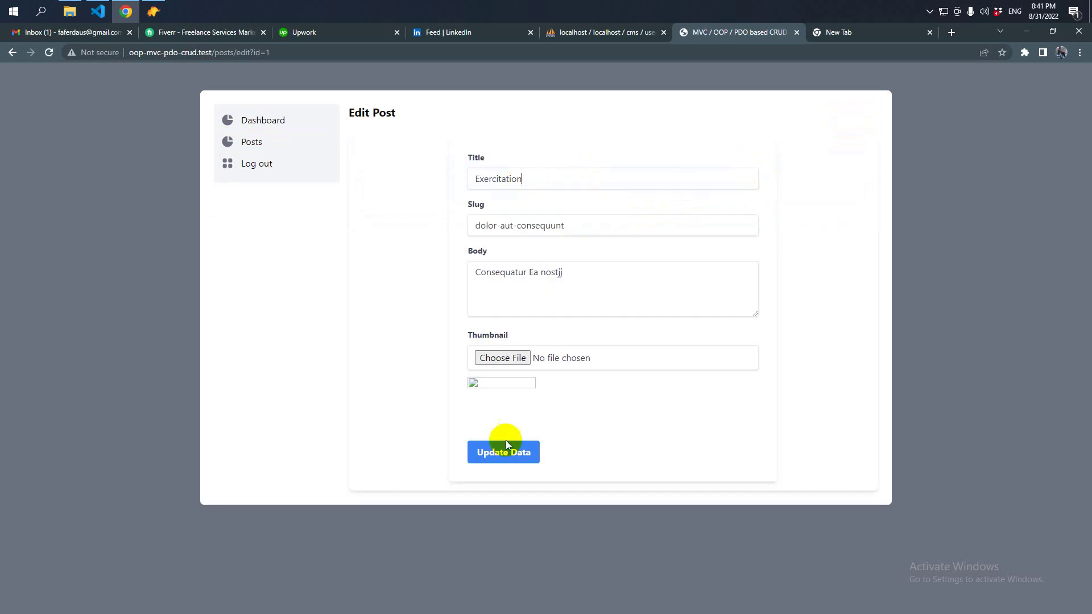
left_click(500, 452)
View the Exercitation post's details, then return to the posts list
left_click(254, 143)
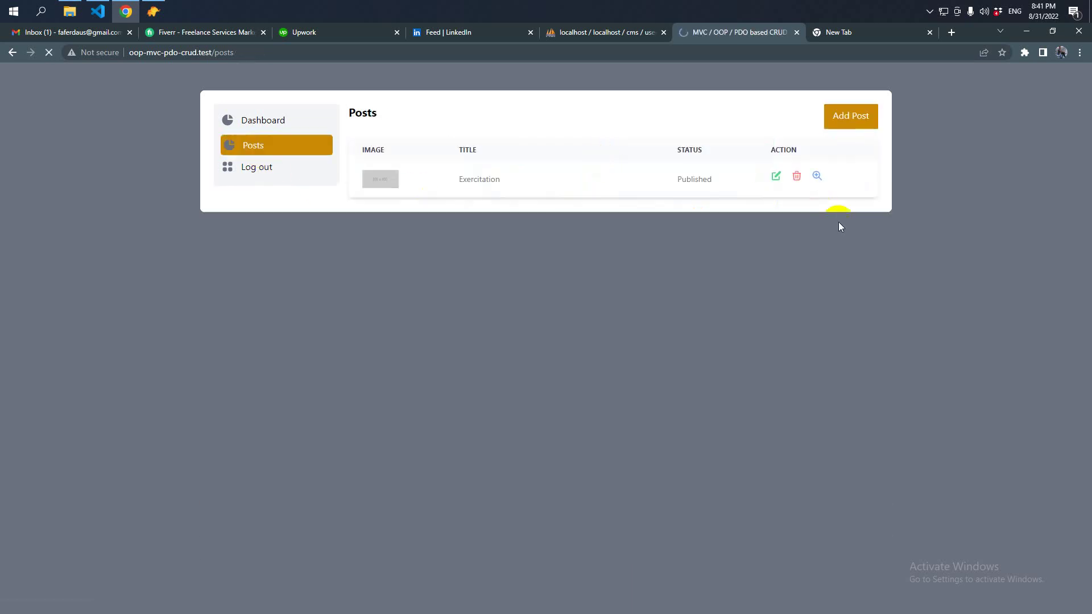
left_click(817, 177)
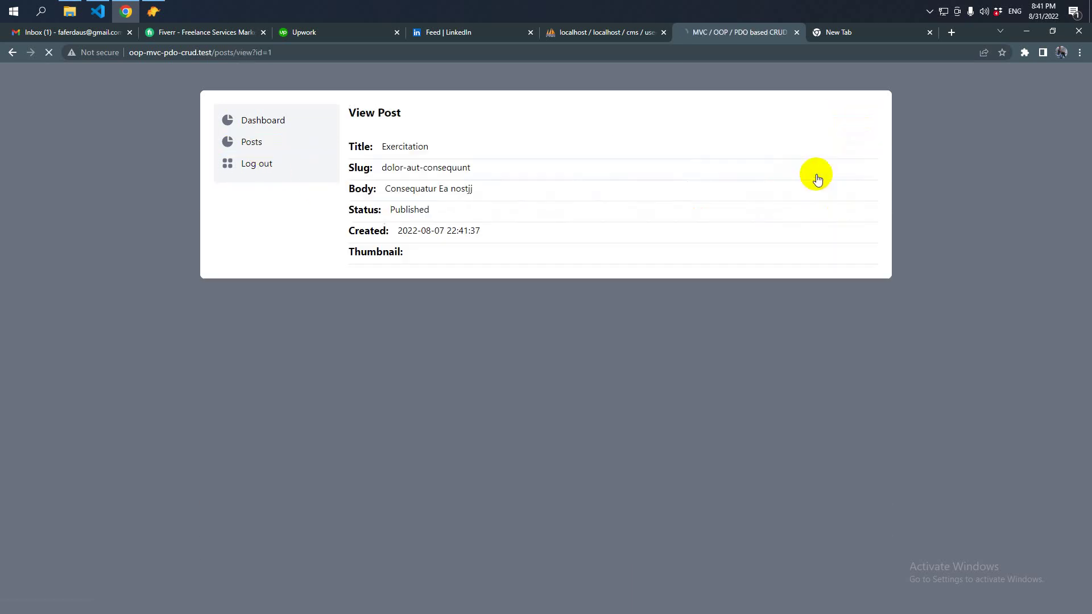
left_click(252, 143)
Add a new post 'Inventore facilis co' filled with sample text
left_click(839, 124)
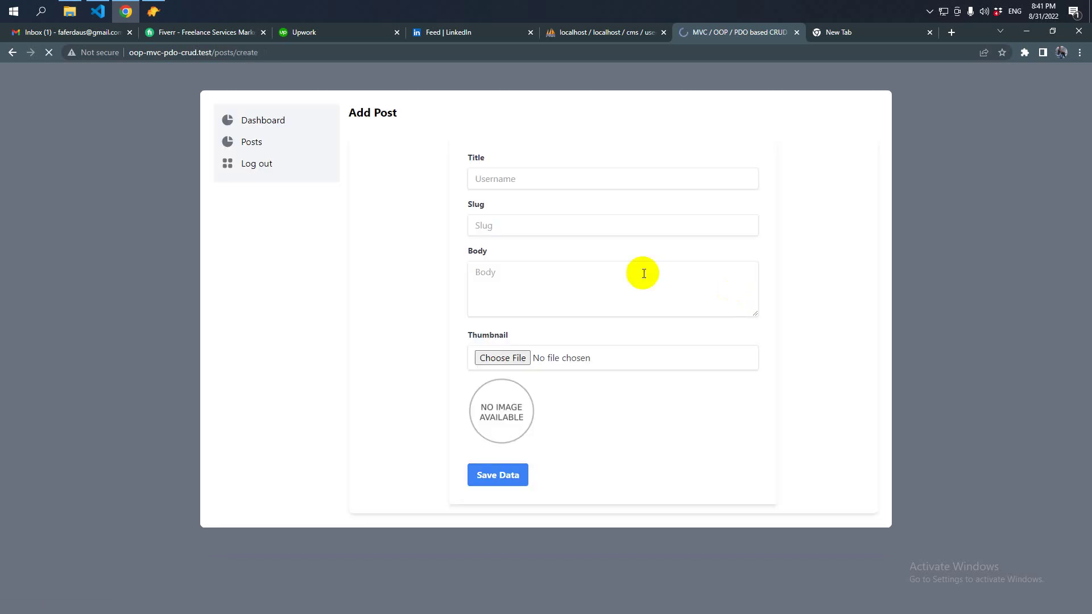
key("alt+shift+f")
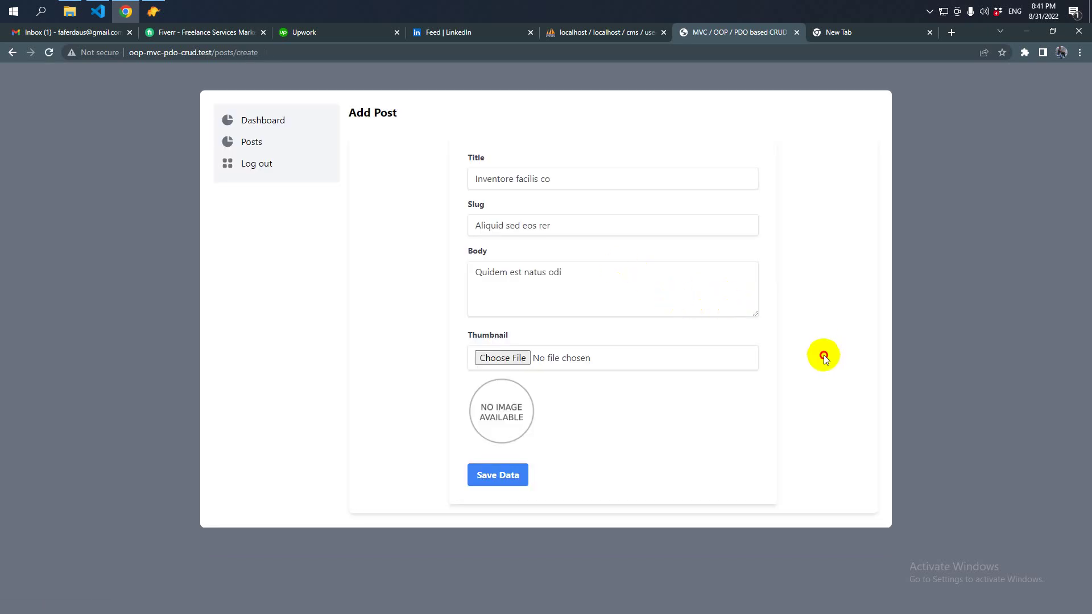
left_click(497, 478)
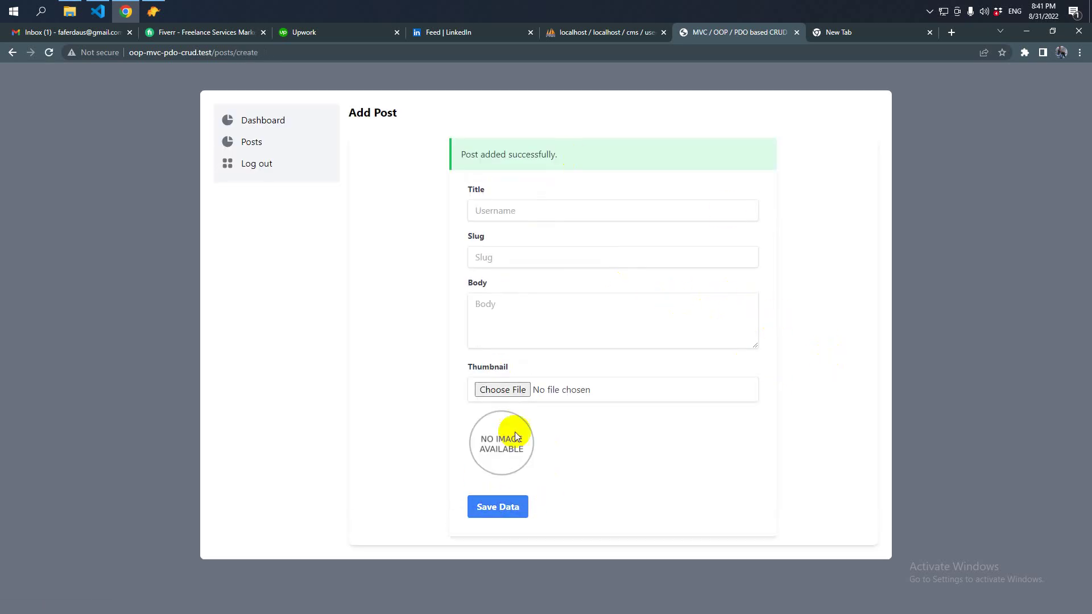
Delete the 'Inventore facilis co' post from the posts list and log out
left_click(253, 142)
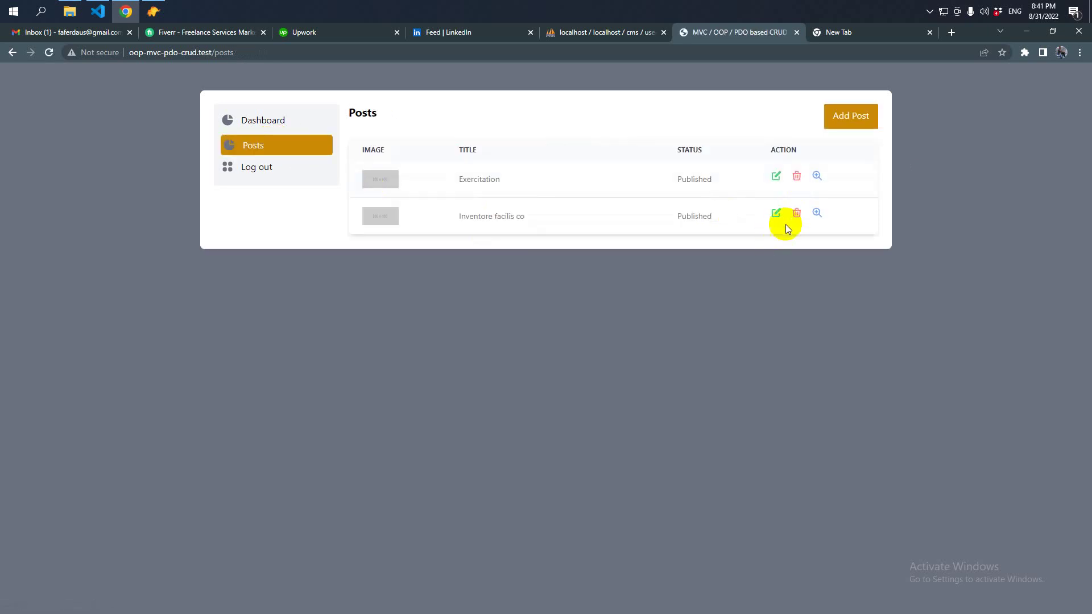
left_click(797, 214)
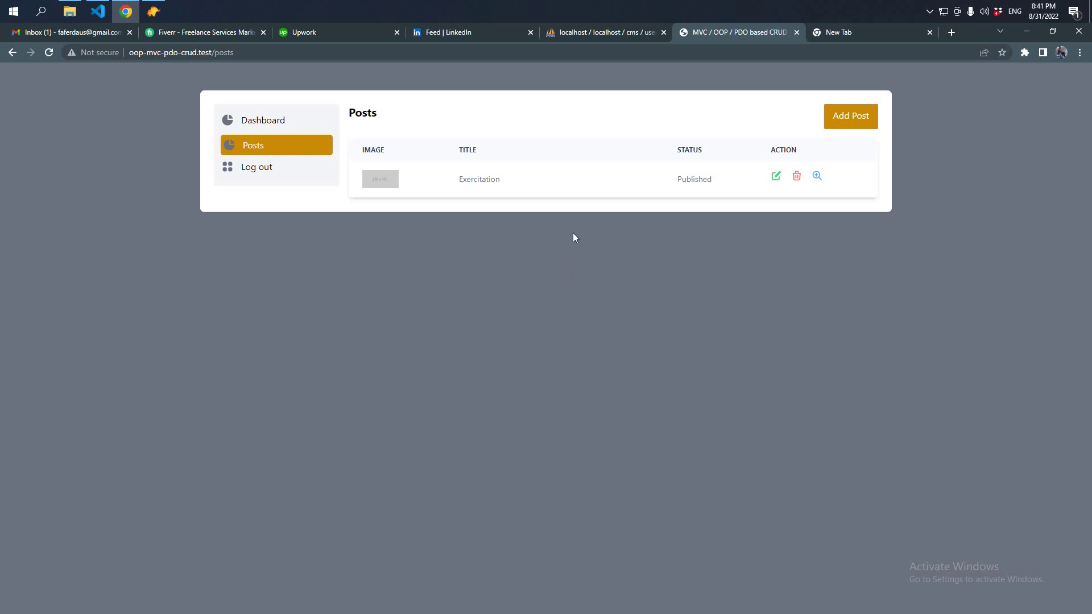
left_click(262, 167)
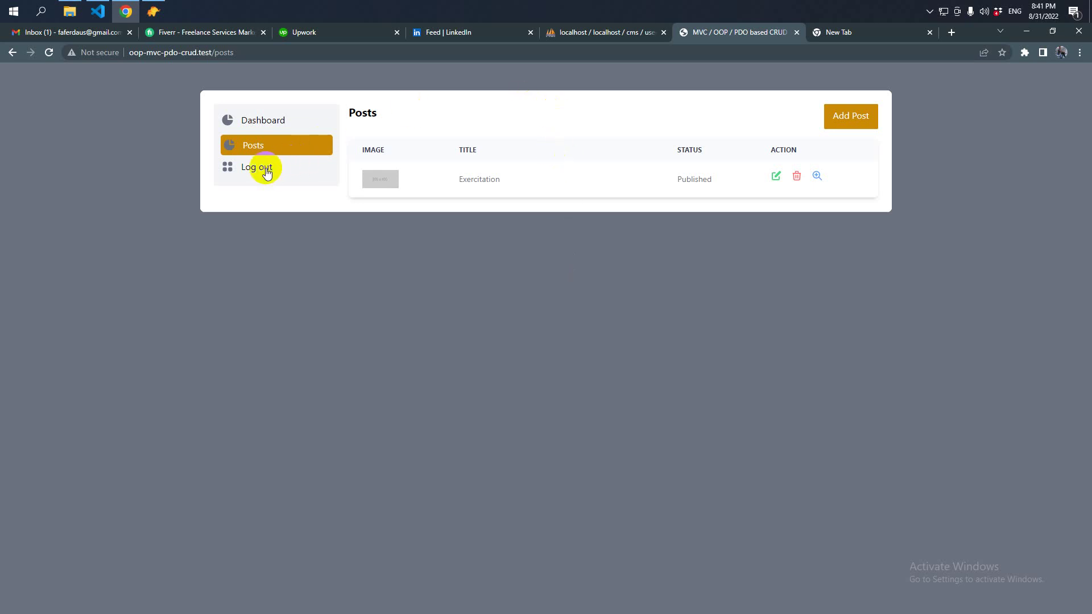